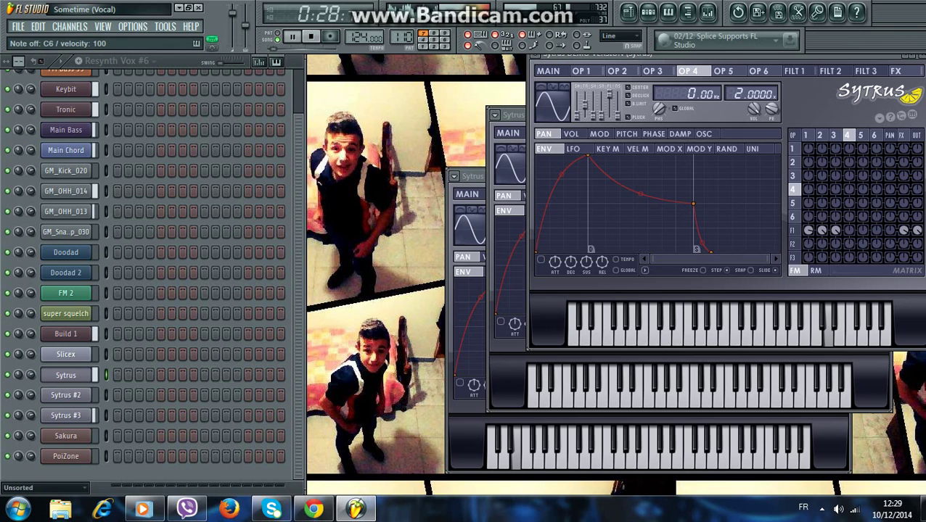
Display Sytrus operator 5, and move the first Veela VOX clip in the playlist to start at 001:04:000
click(722, 70)
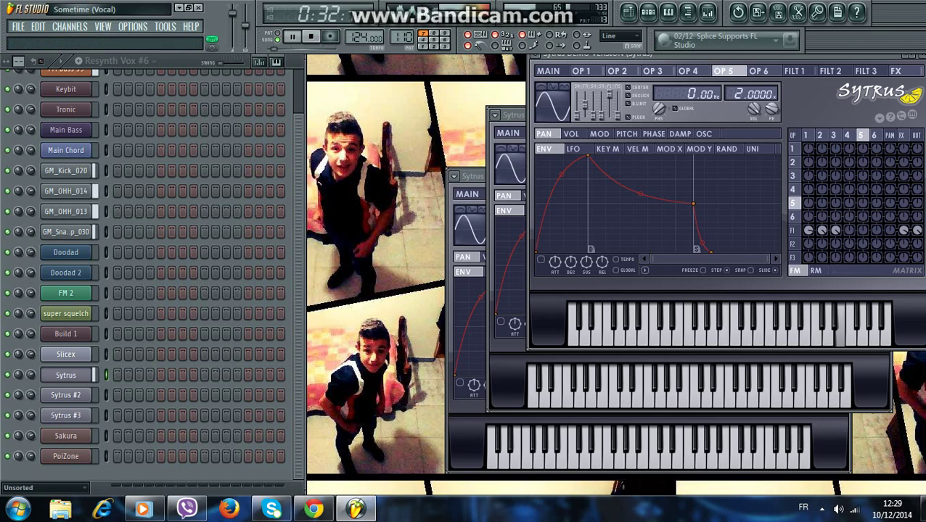
key(F5)
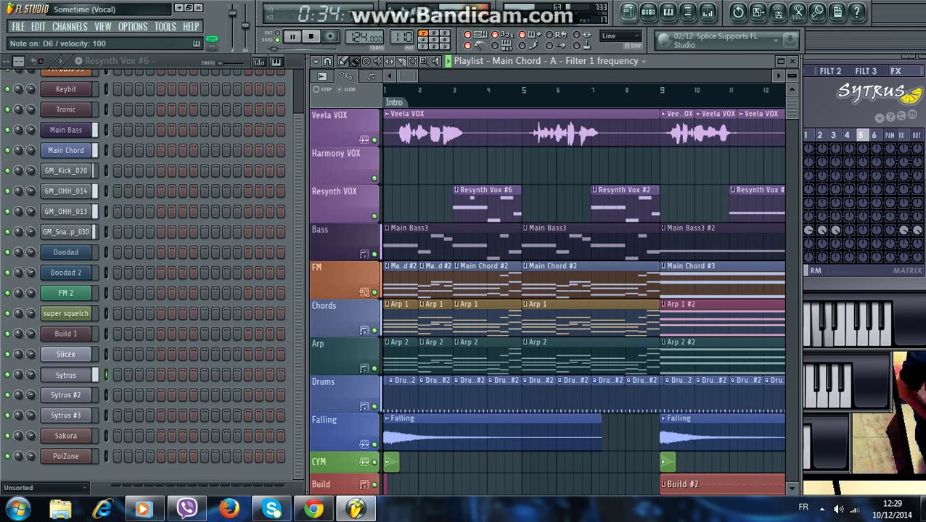
drag(465, 127, 491, 127)
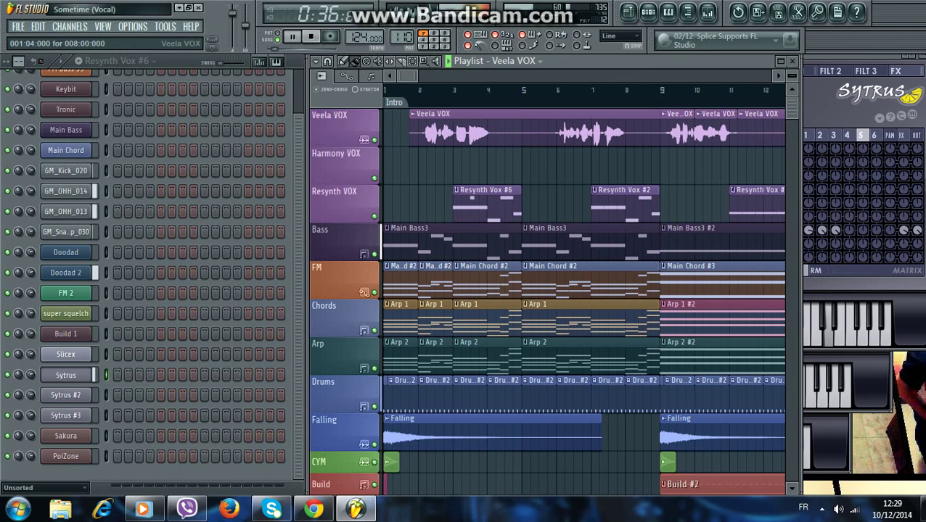
key(F5)
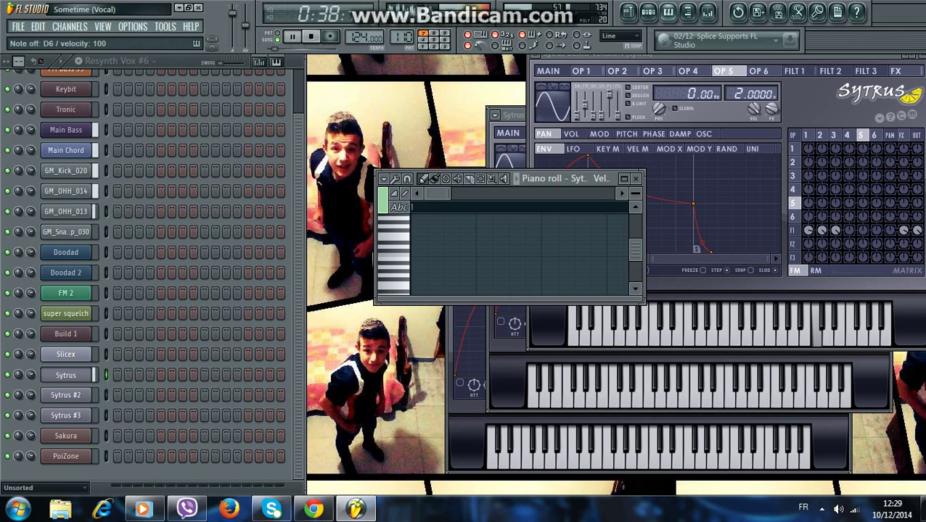
Show and hide the piano roll and the playlist, and hide the step sequencer
key(F7)
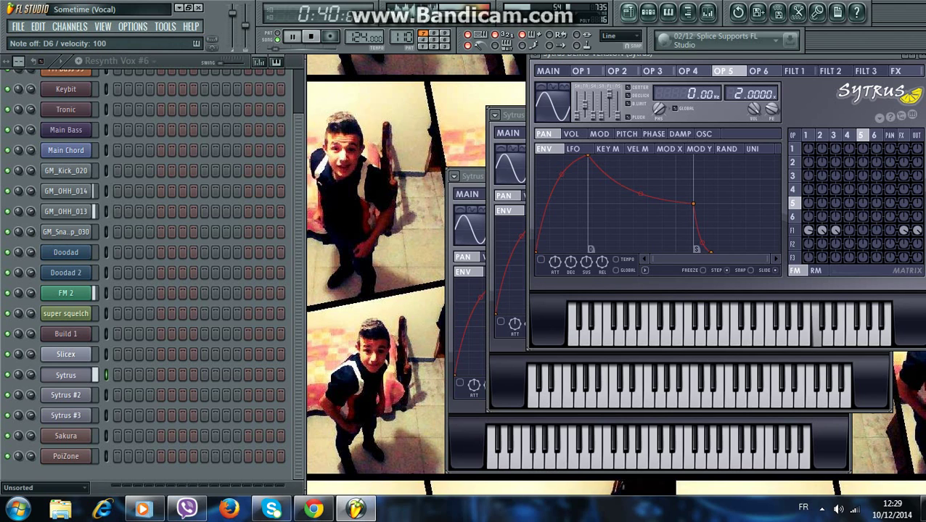
key(F5)
key(F5)
key(F6)
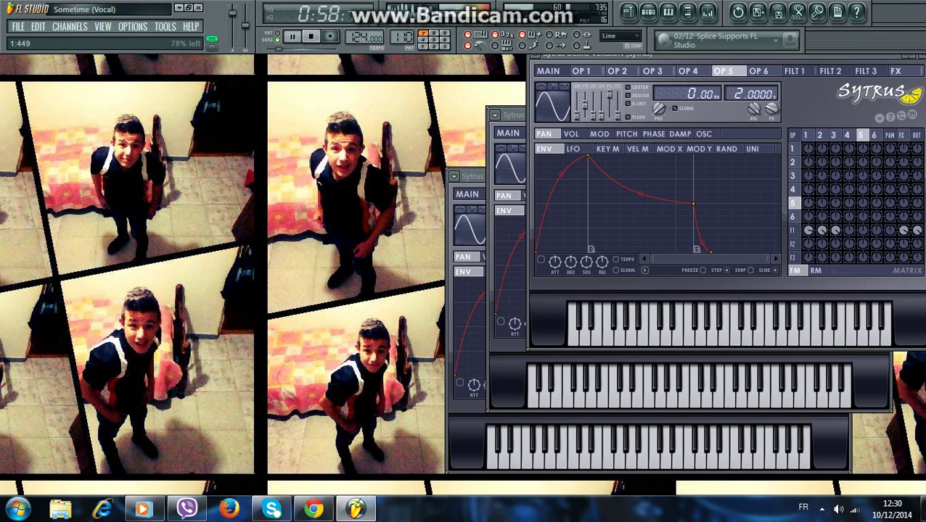
click(628, 12)
click(627, 12)
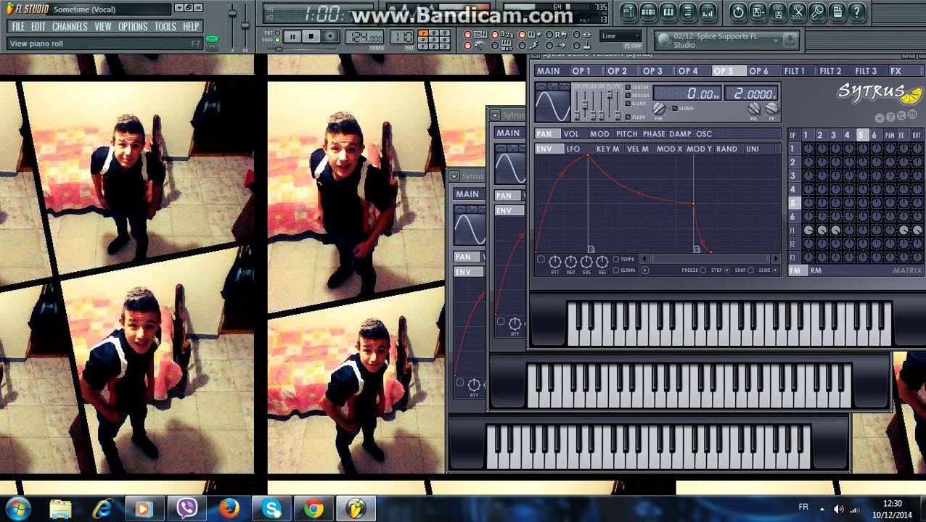
Show the step sequencer, look through its channels, and open the PoiZone synthesizer to examine it before closing it
click(648, 12)
scroll(149, 276, up, 2)
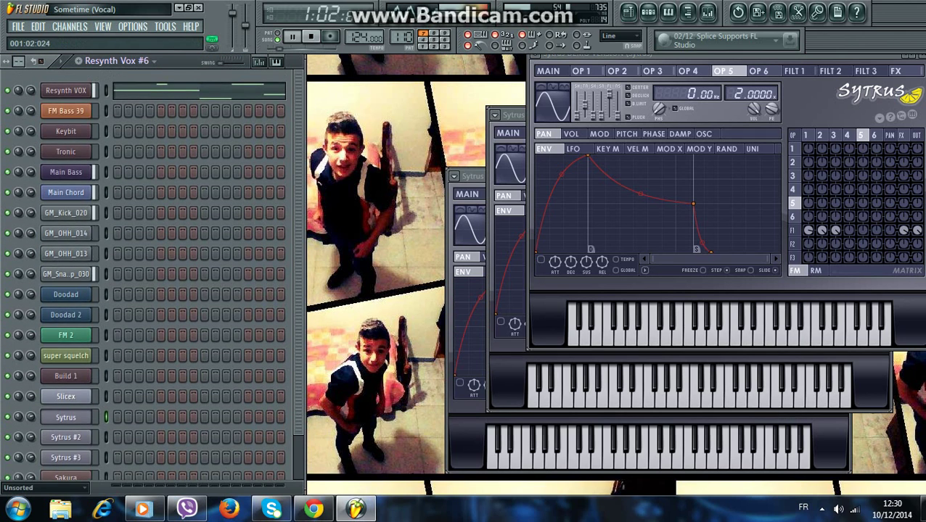
scroll(66, 450, down, 2)
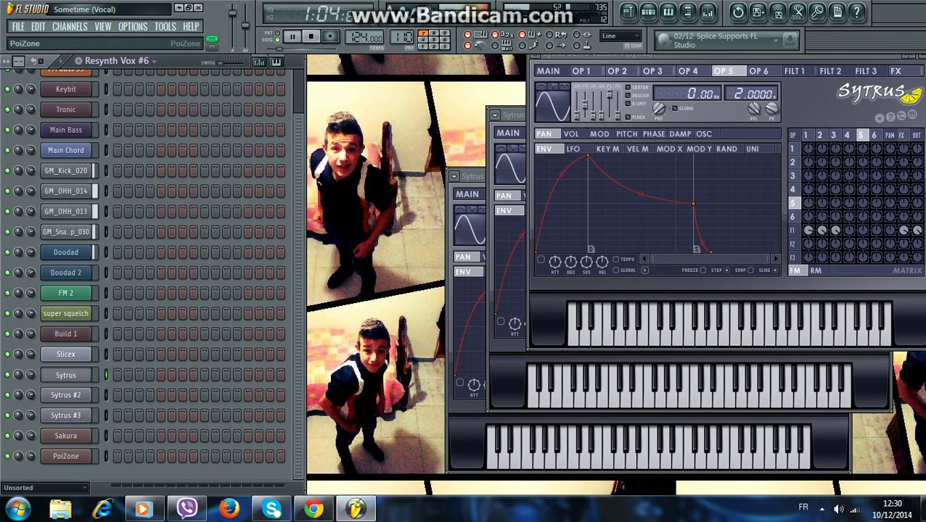
click(65, 456)
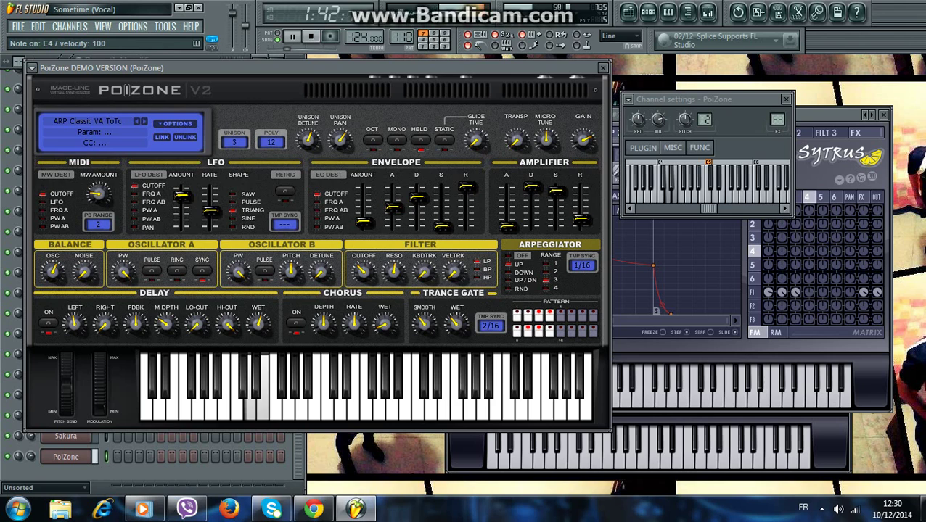
key(Escape)
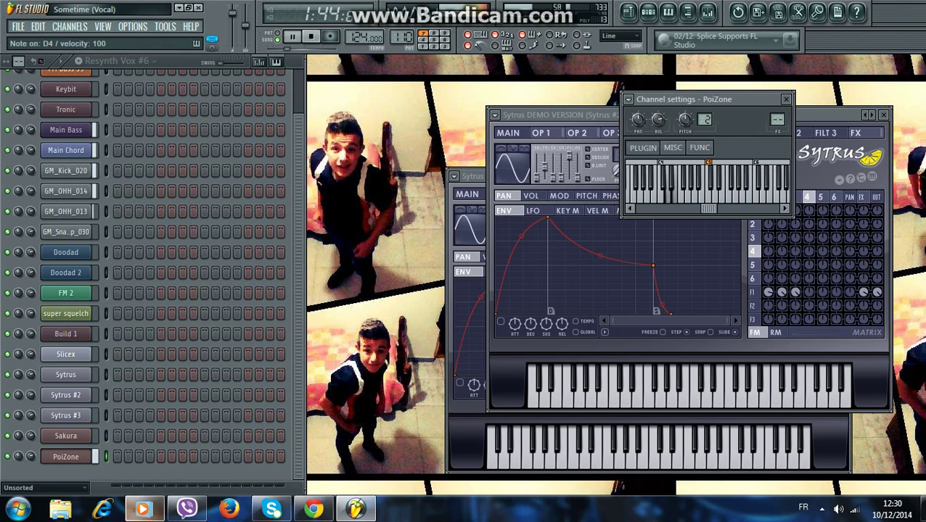
View the channel options for Slicex and Sytrus, including Replace, and bring the Sytrus plugin back into view
right_click(91, 303)
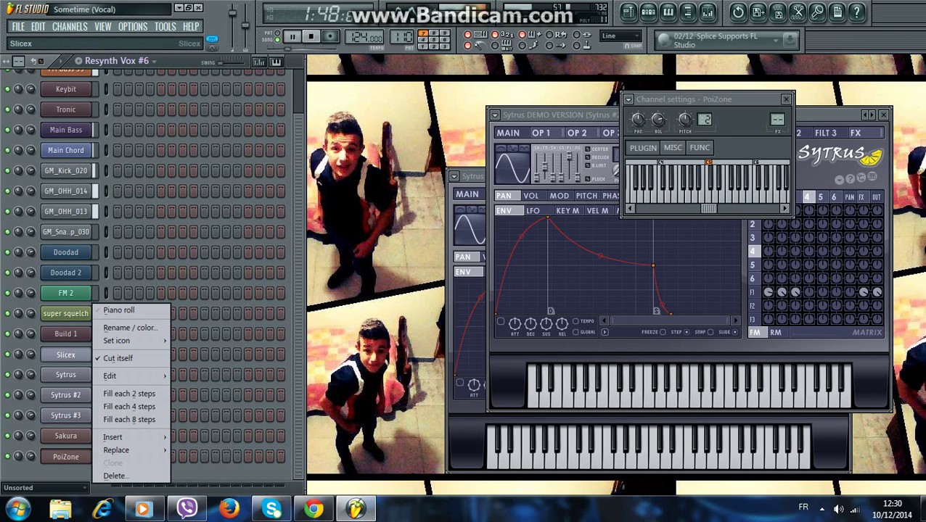
right_click(66, 376)
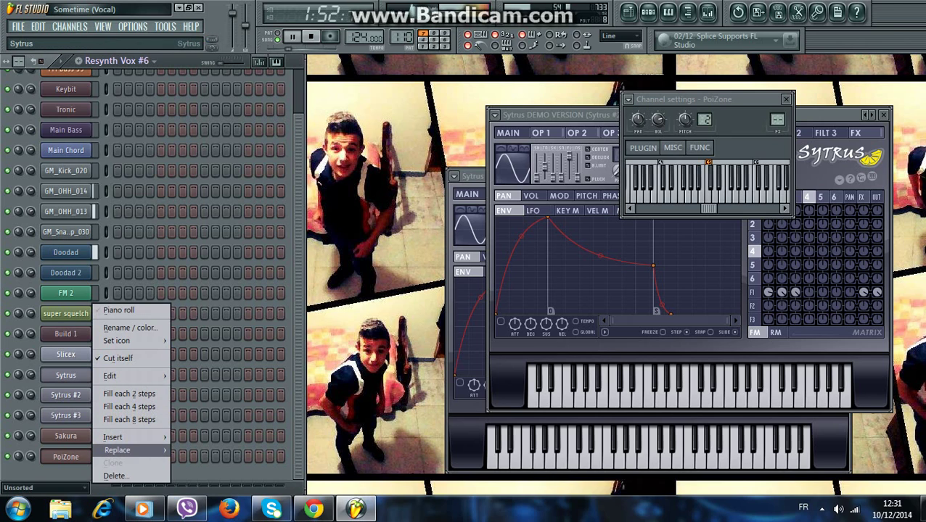
mouse_move(130, 450)
click(303, 169)
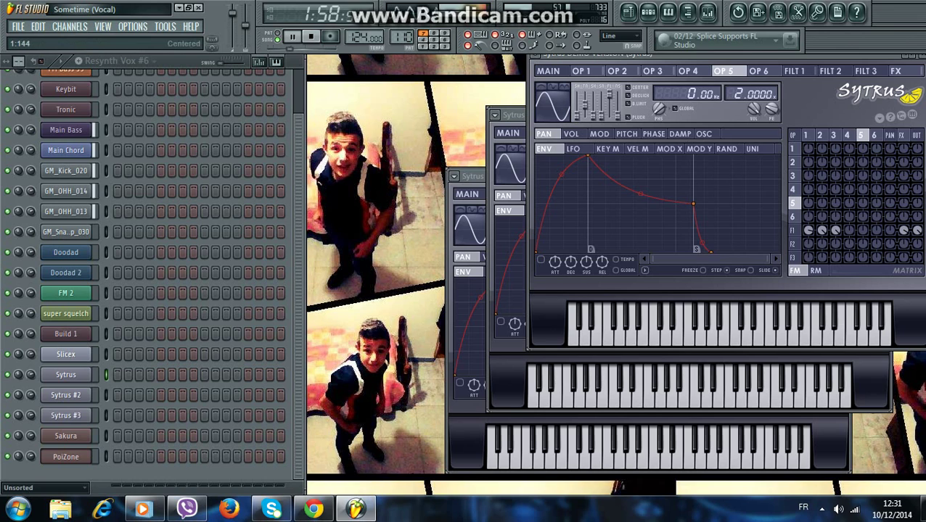
Reshape the pan envelope of Sytrus operator 5, and pull the sustain area of operator 1's pan envelope down to the bottom
mouse_move(693, 204)
mouse_down()
mouse_move(685, 222)
mouse_move(690, 203)
mouse_up()
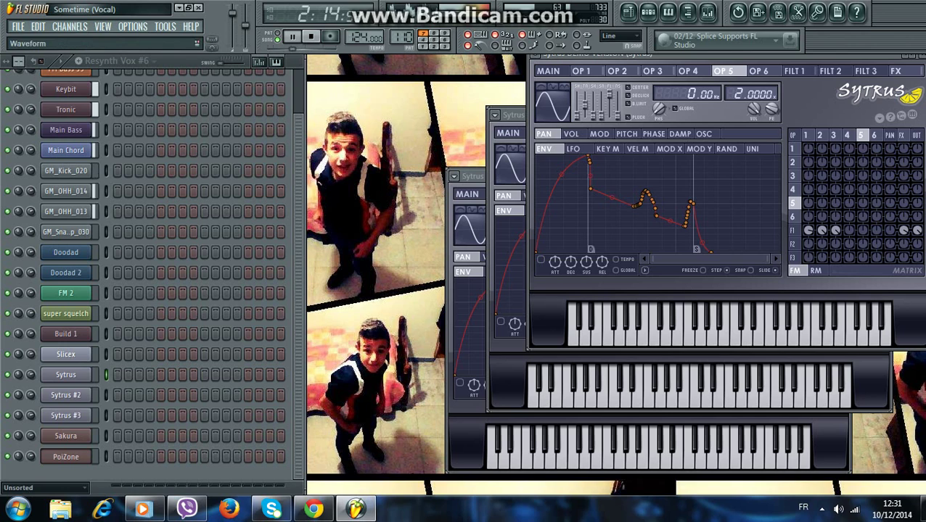
click(548, 70)
click(581, 70)
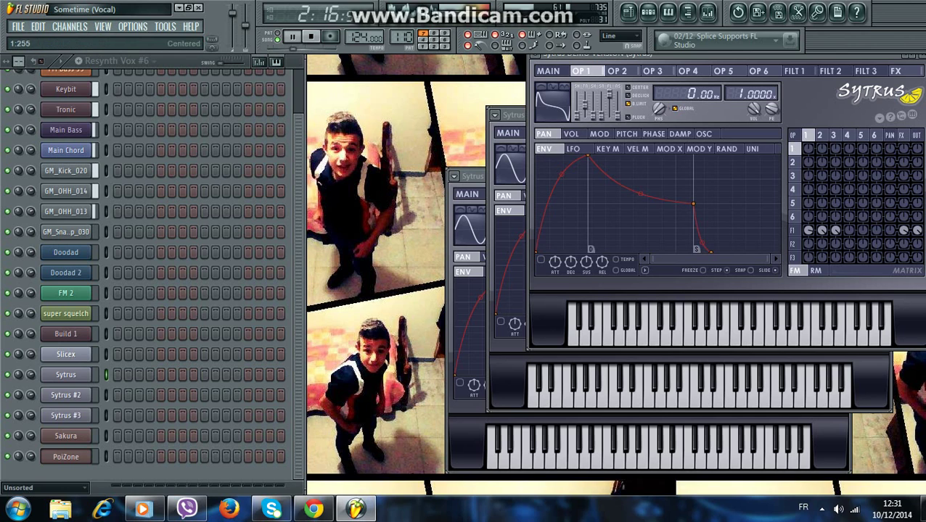
scroll(700, 204, up, 6)
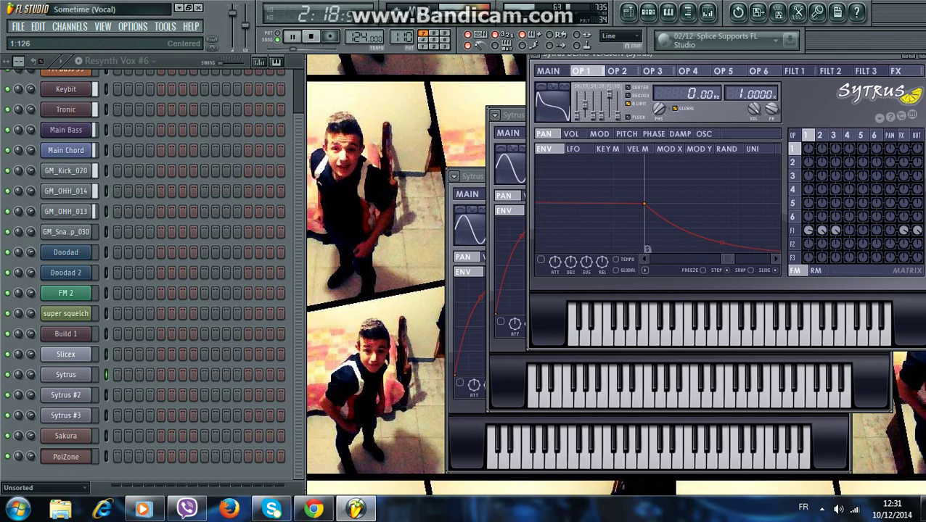
drag(644, 204, 644, 252)
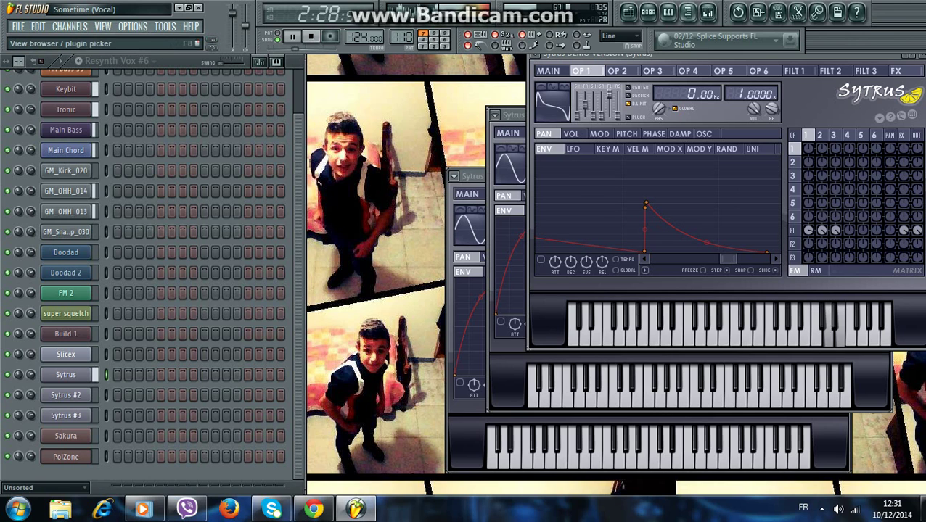
Show the browser and the mixer, lower the Send 2 fader slightly, raise the Arp 1 fader, and close the mixer
key(alt+F8)
click(687, 12)
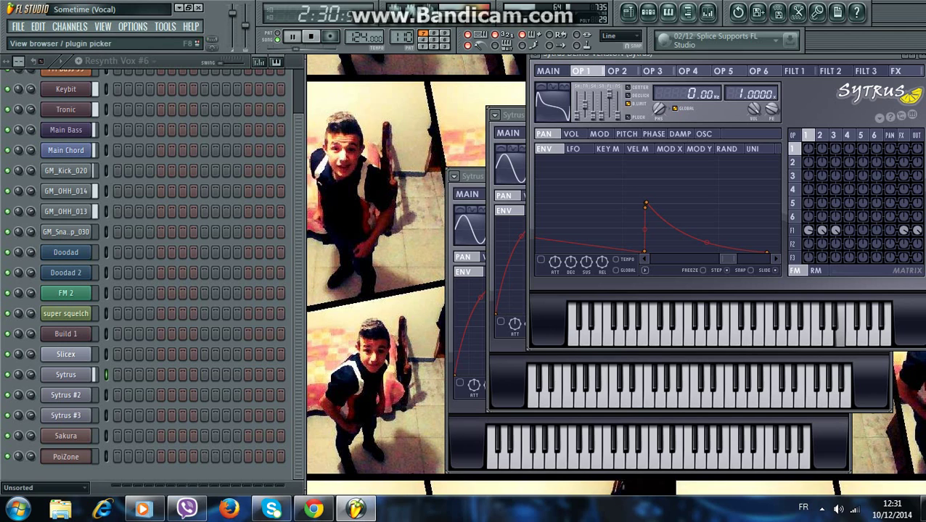
click(687, 13)
key(F9)
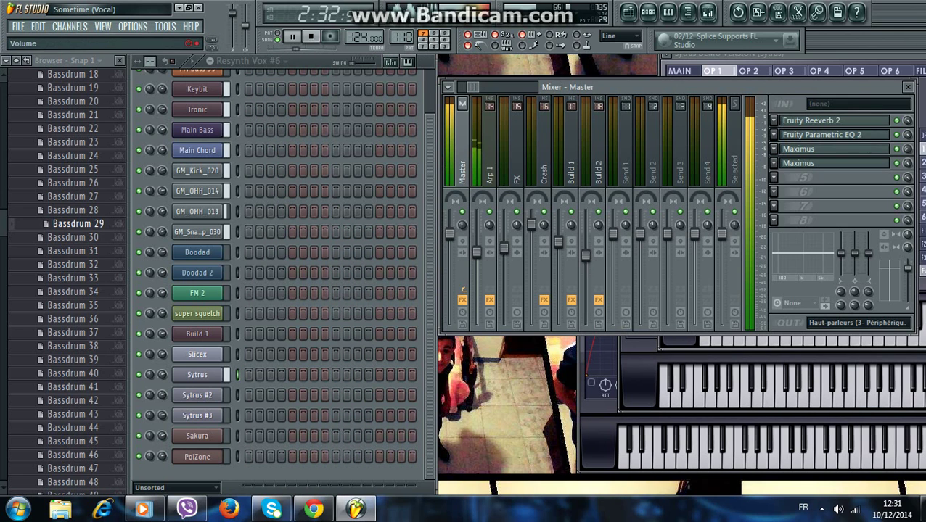
drag(639, 233, 639, 244)
drag(476, 252, 476, 234)
click(907, 87)
Display the piano roll and playlist in turn and close them, and hide the step sequencer and the browser
click(667, 13)
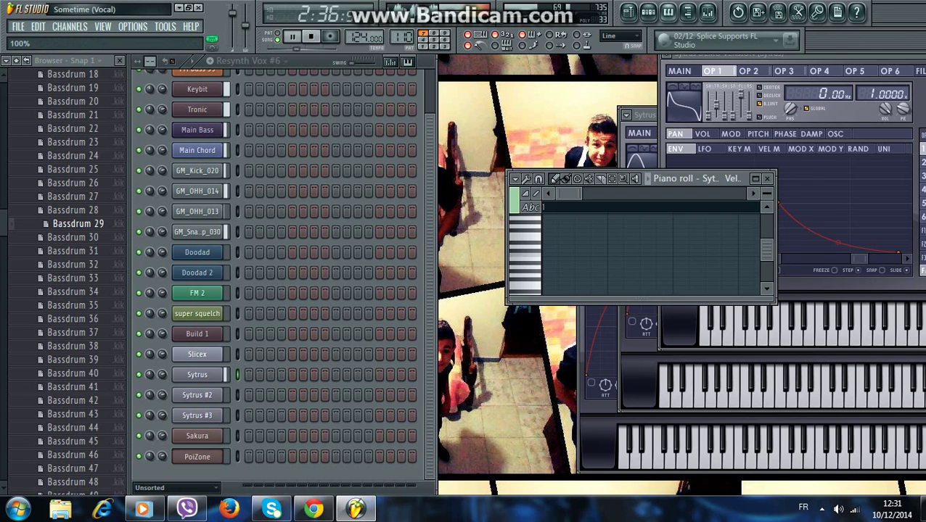
click(668, 13)
click(628, 13)
key(F6)
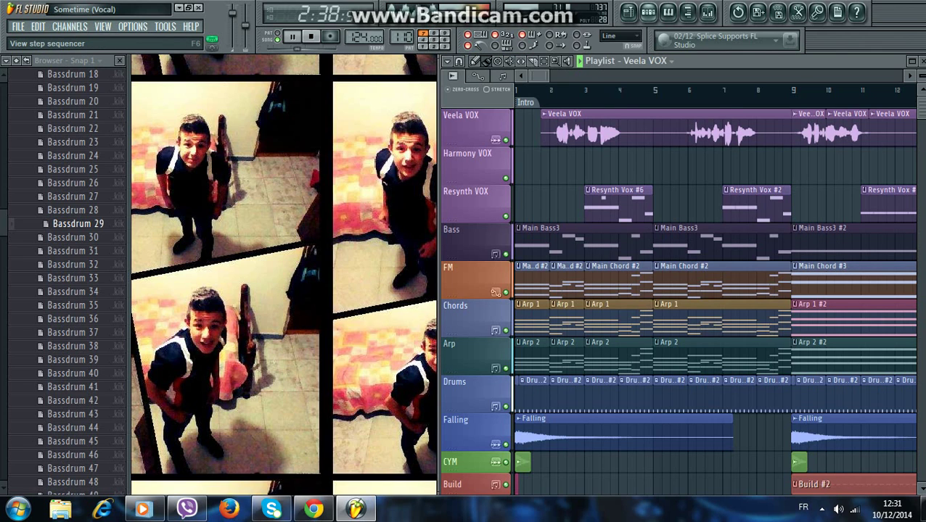
key(F5)
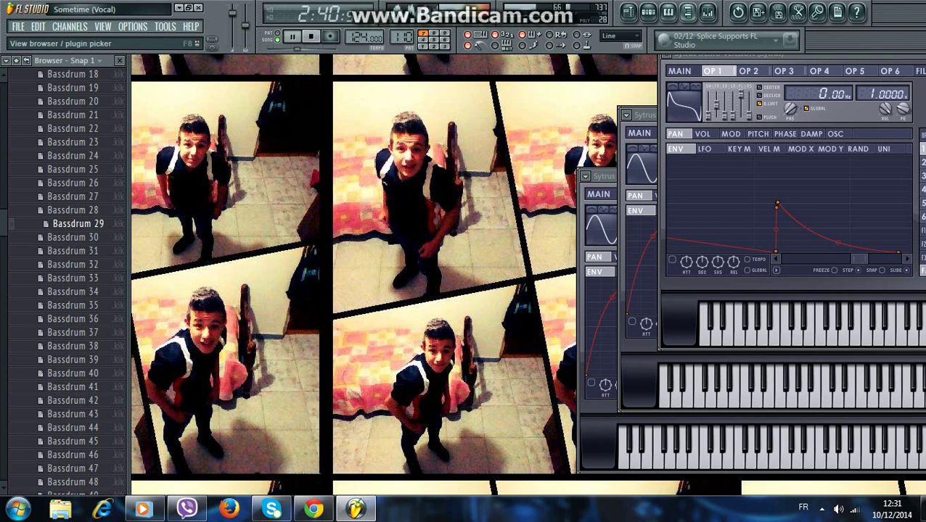
key(alt+F8)
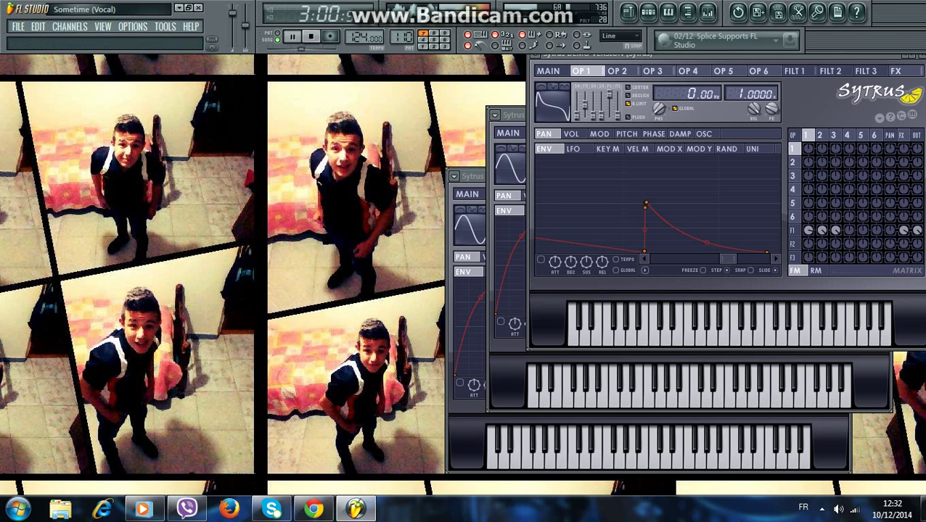
Show the step sequencer, open the PoiZone channel's synthesizer, and switch to the Windows desktop
key(F6)
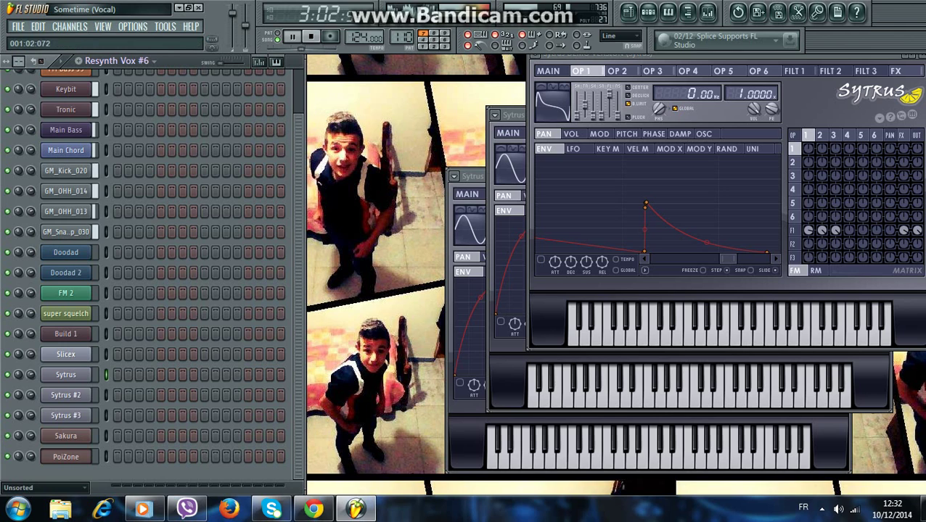
click(66, 456)
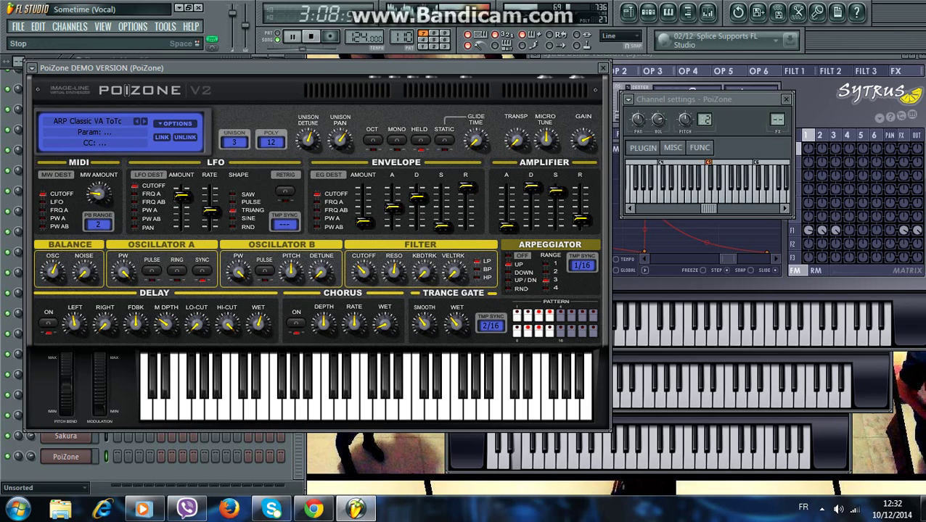
key(super+d)
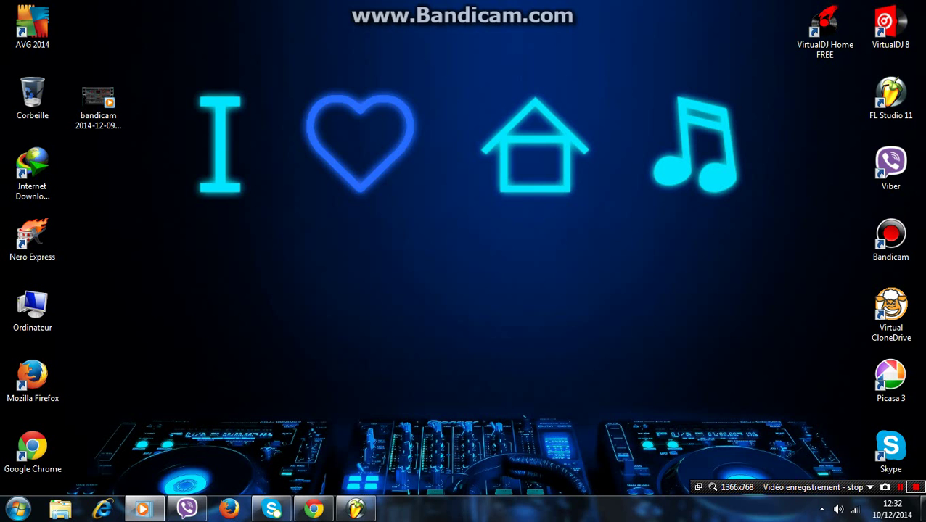